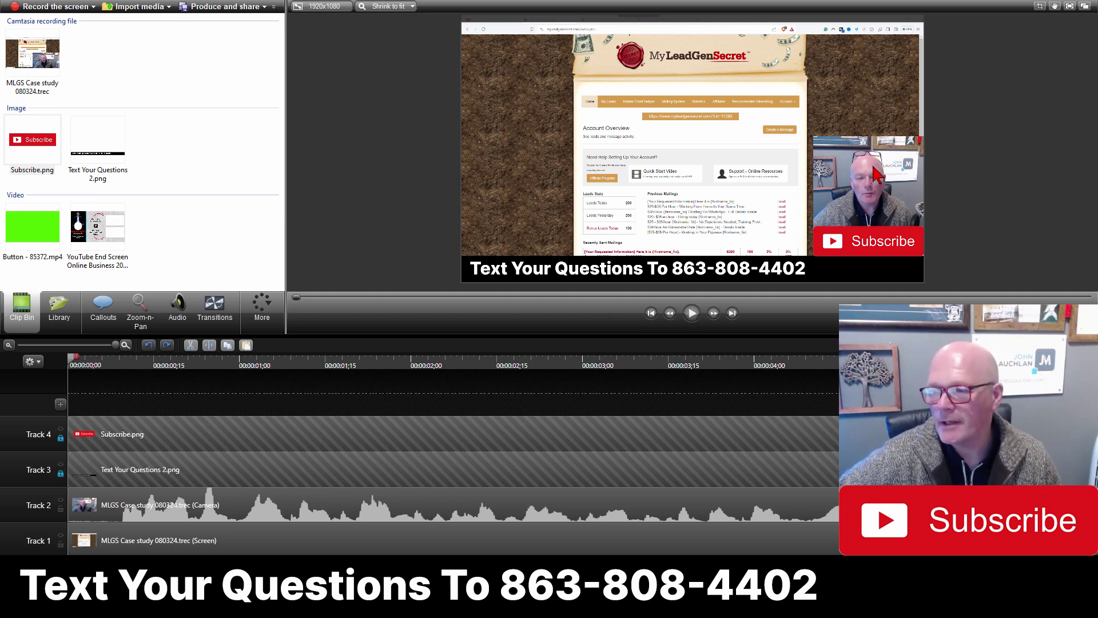
Step: Separate the video and audio of the MLGS Case study 080324.trec camera clip on Track 2
left_click(691, 313)
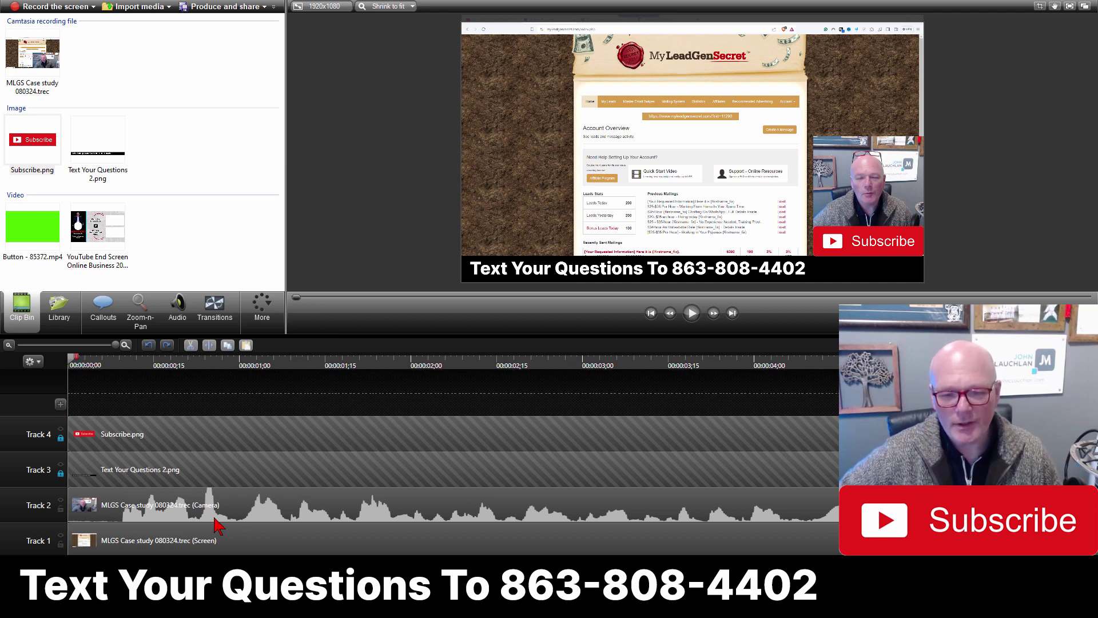
left_click(105, 509)
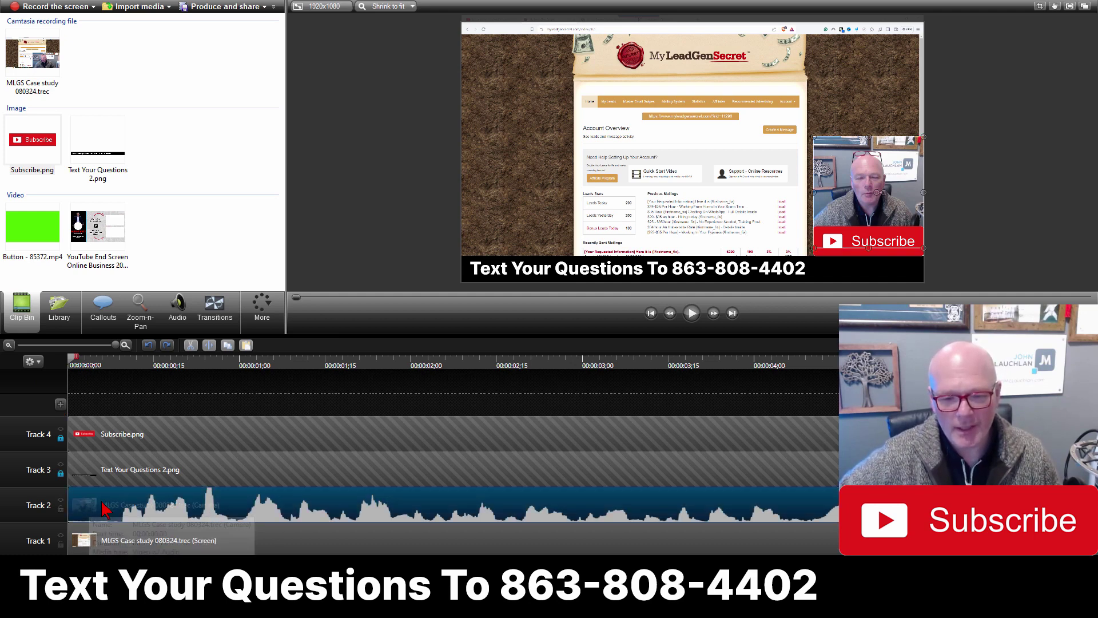
right_click(297, 503)
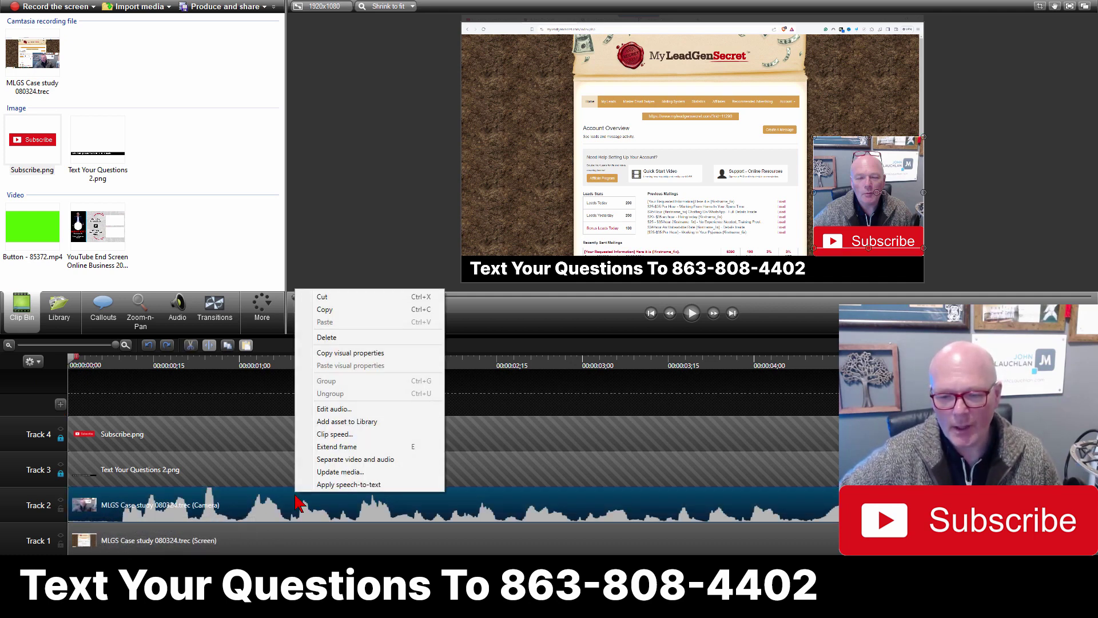
left_click(367, 459)
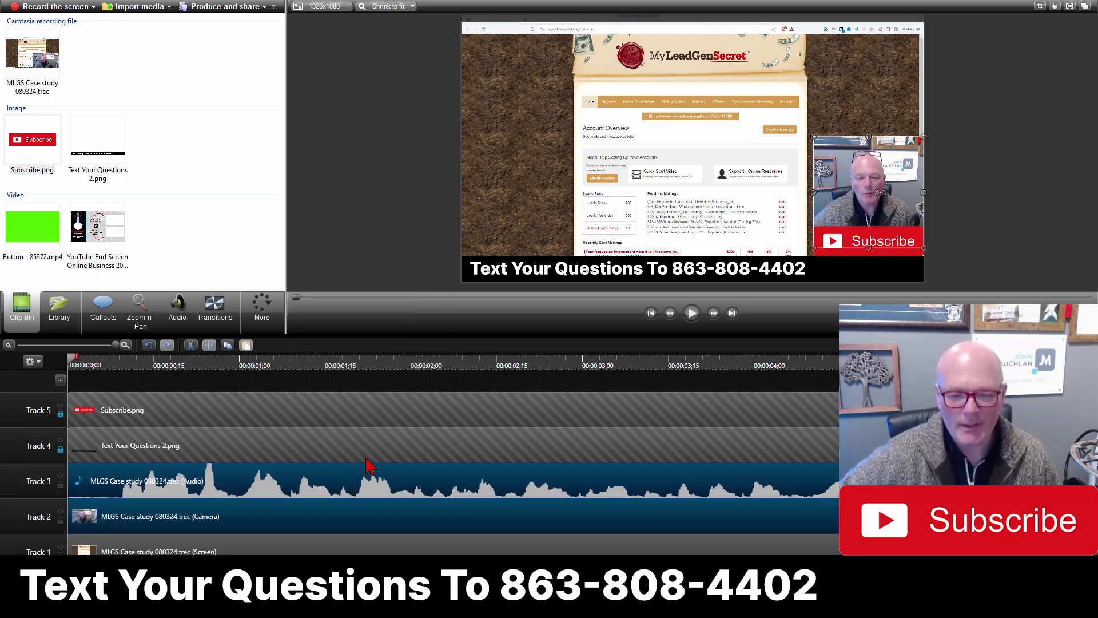
Step: Delay the Track 2 camera clip to start about 5 frames in, leaving its audio in place, and play back to check lip sync
left_click_drag(216, 516, 143, 518)
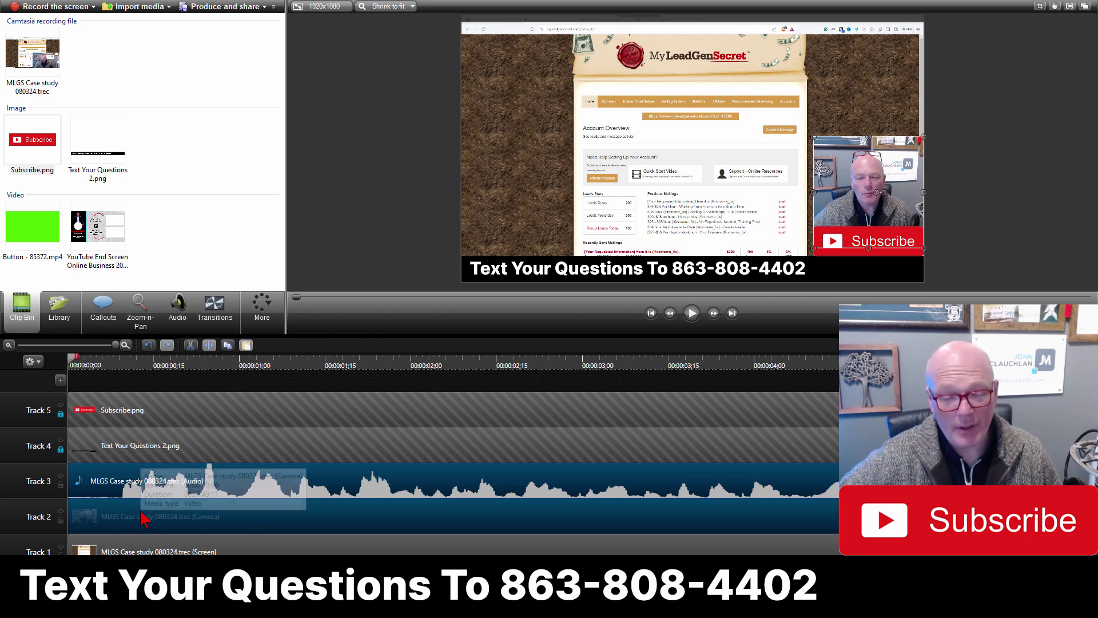
left_click(142, 518)
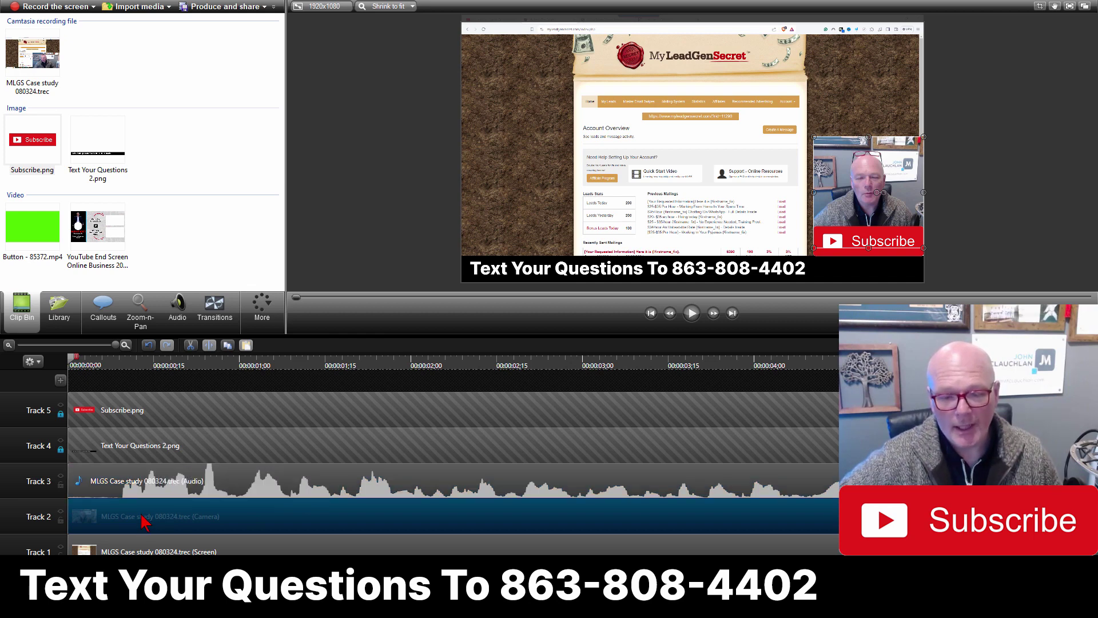
left_click_drag(143, 518, 166, 517)
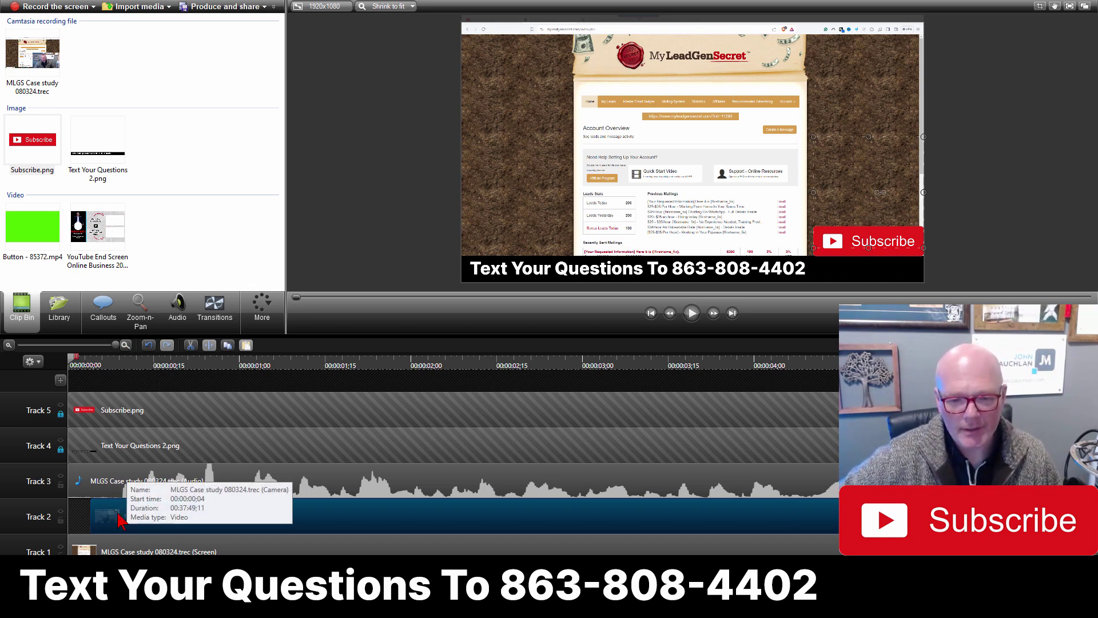
left_click_drag(143, 526, 109, 522)
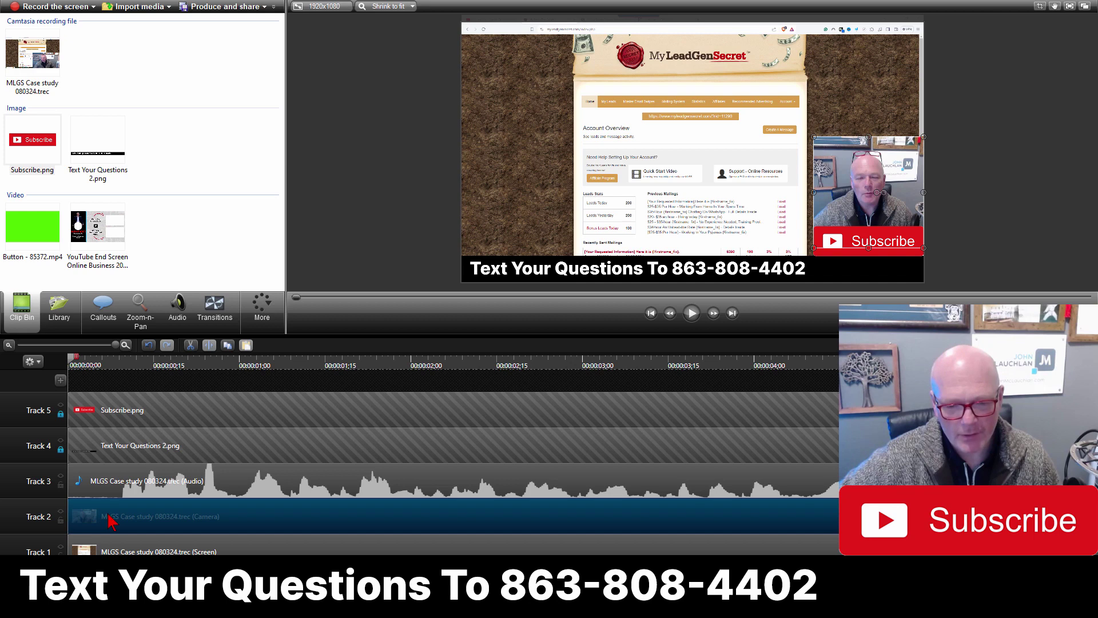
left_click_drag(109, 517, 137, 523)
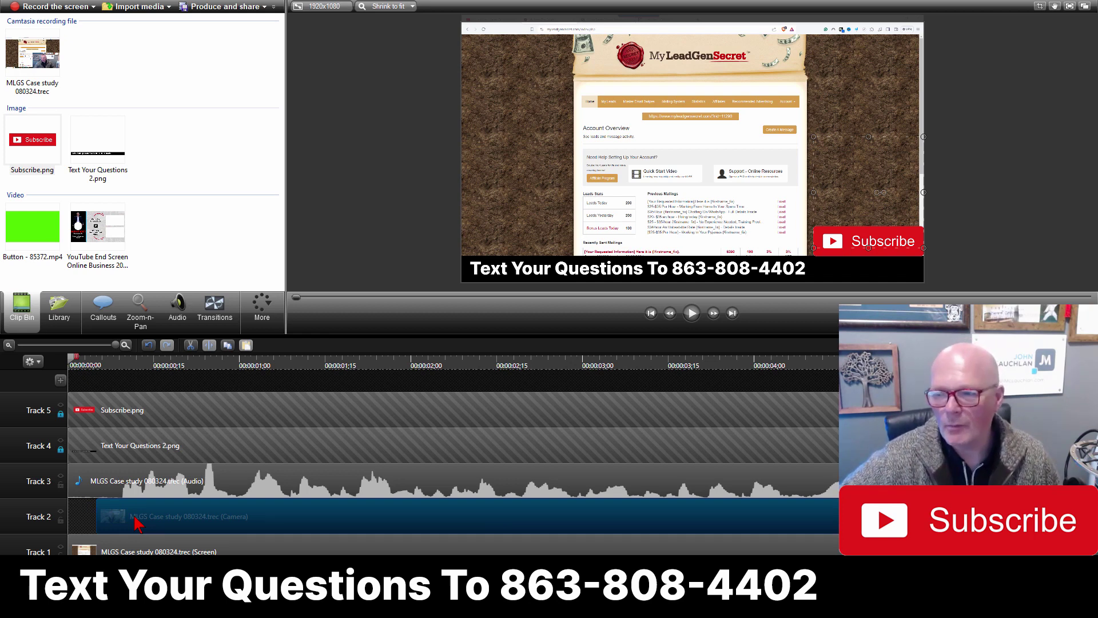
left_click_drag(137, 524, 135, 522)
left_click(106, 371)
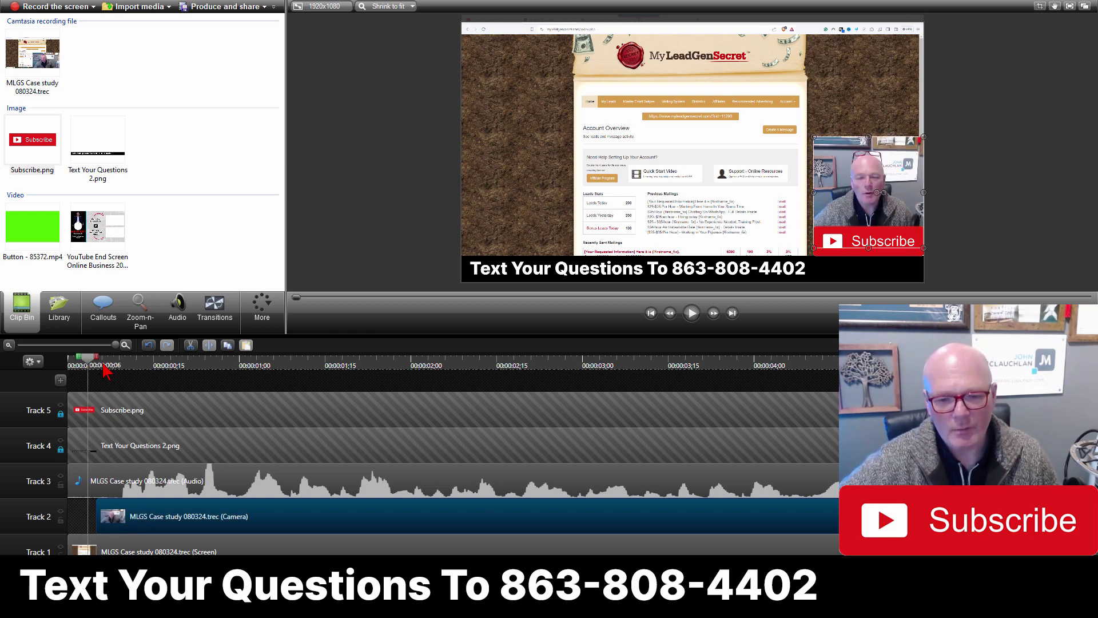
left_click(107, 363)
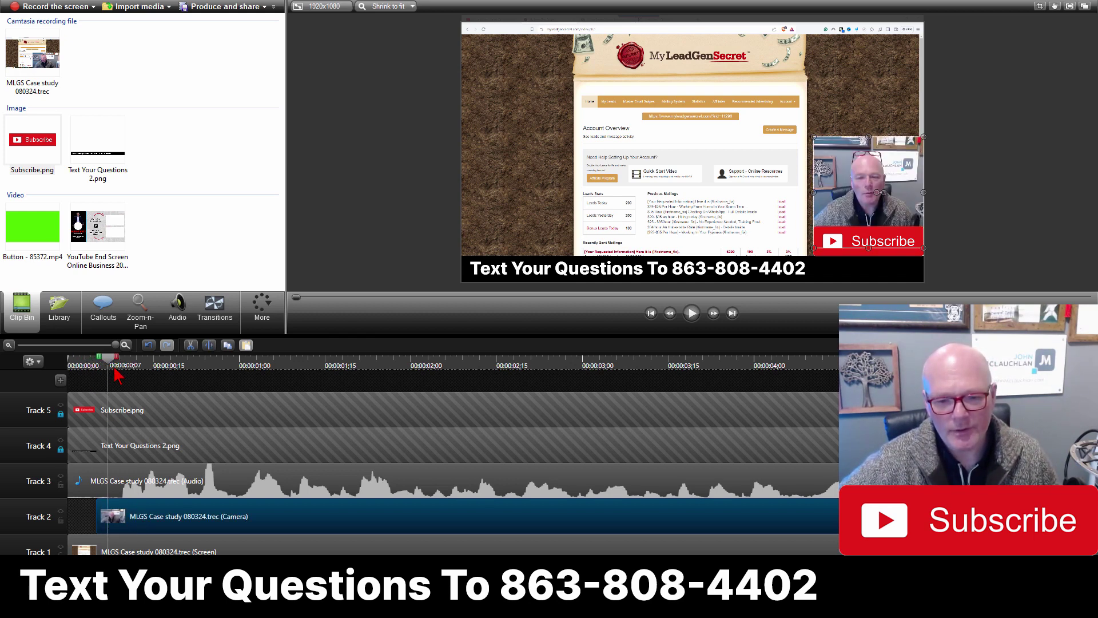
left_click(691, 313)
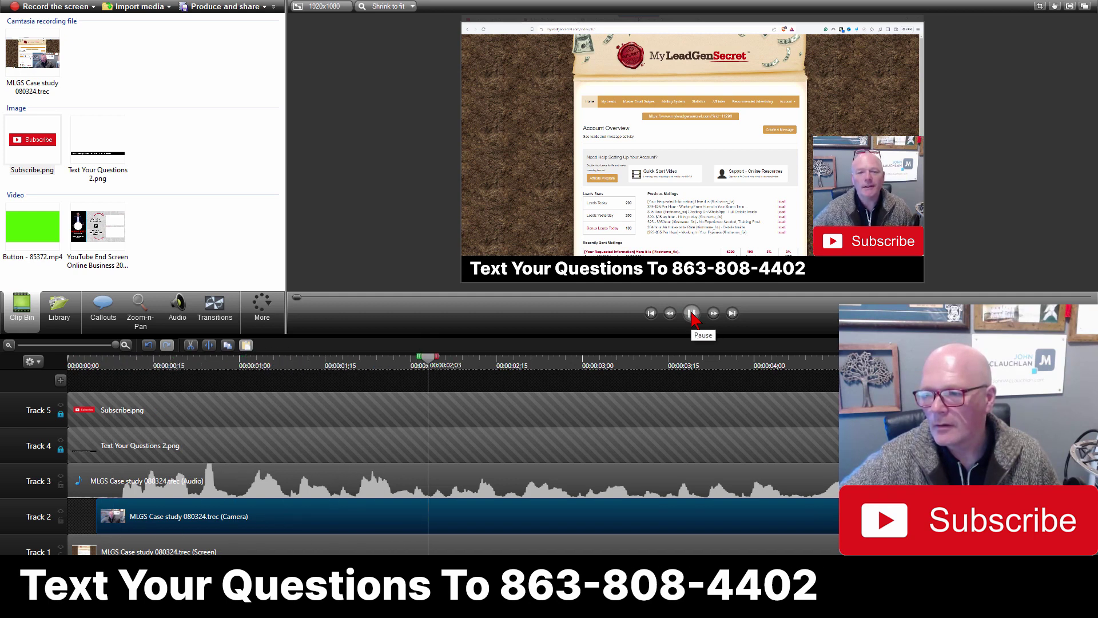
left_click(691, 313)
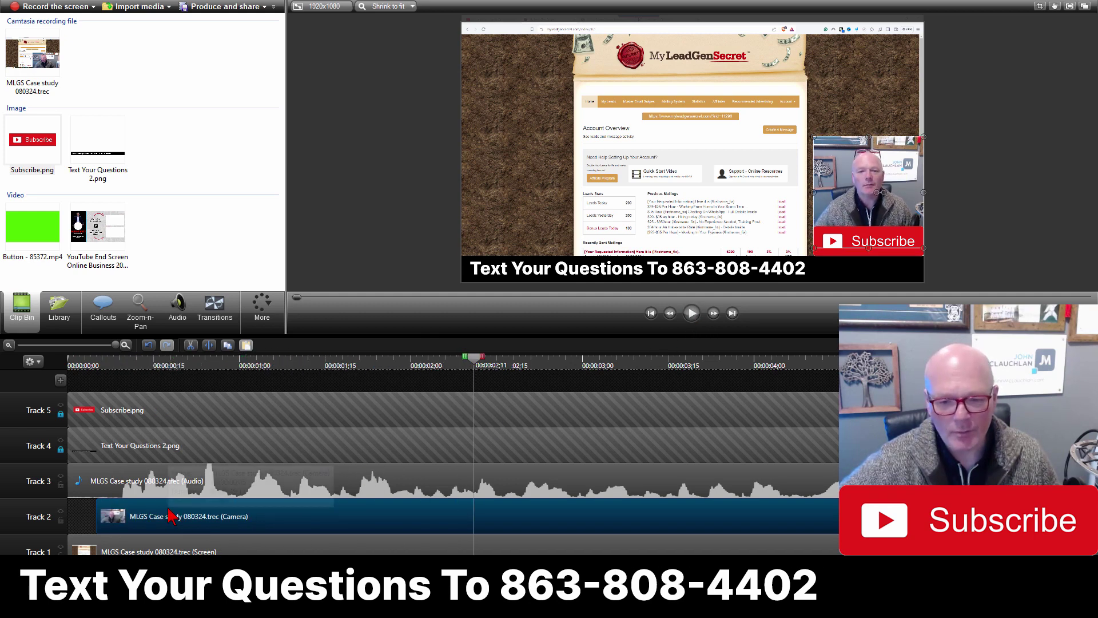
Step: Shift the camera clip to start at 00:00:00;07 and play from there to check the lip sync
left_click_drag(169, 515, 182, 516)
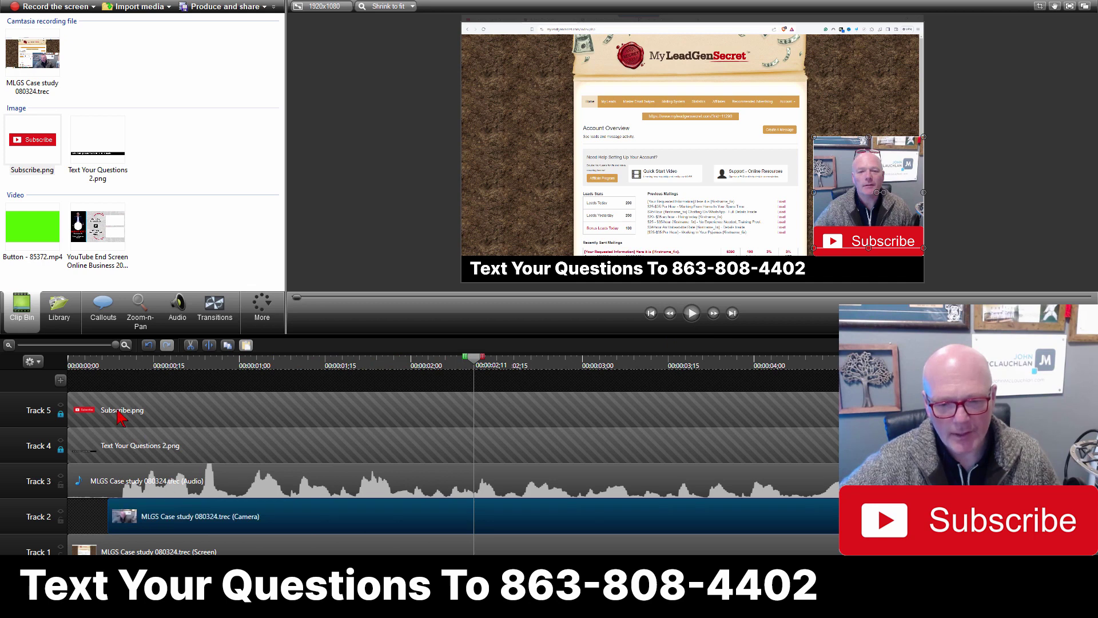
left_click(110, 366)
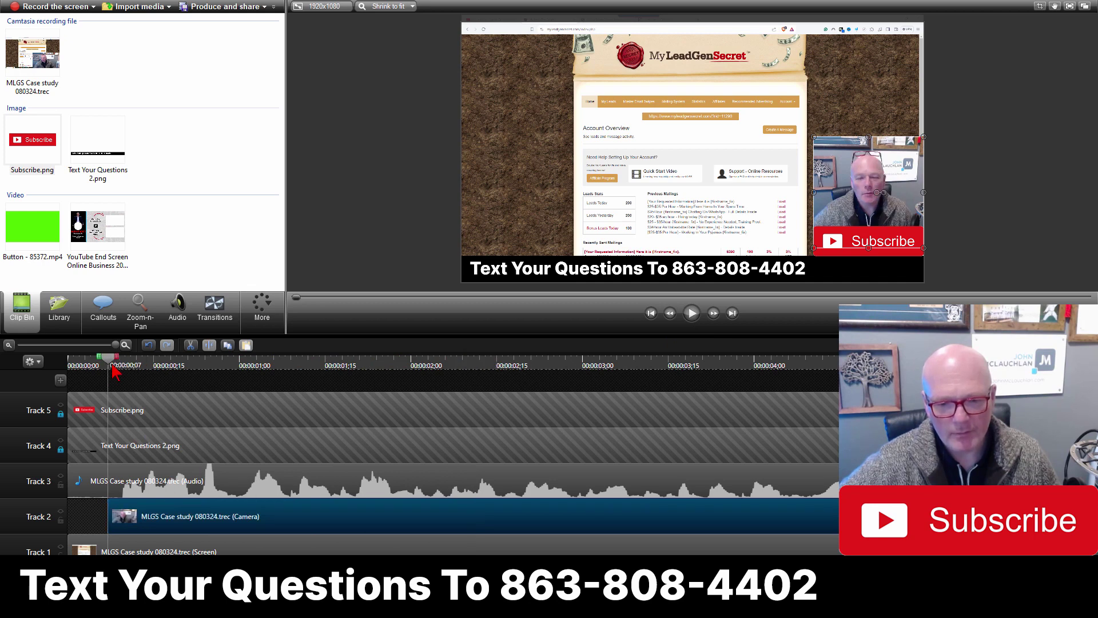
left_click(689, 317)
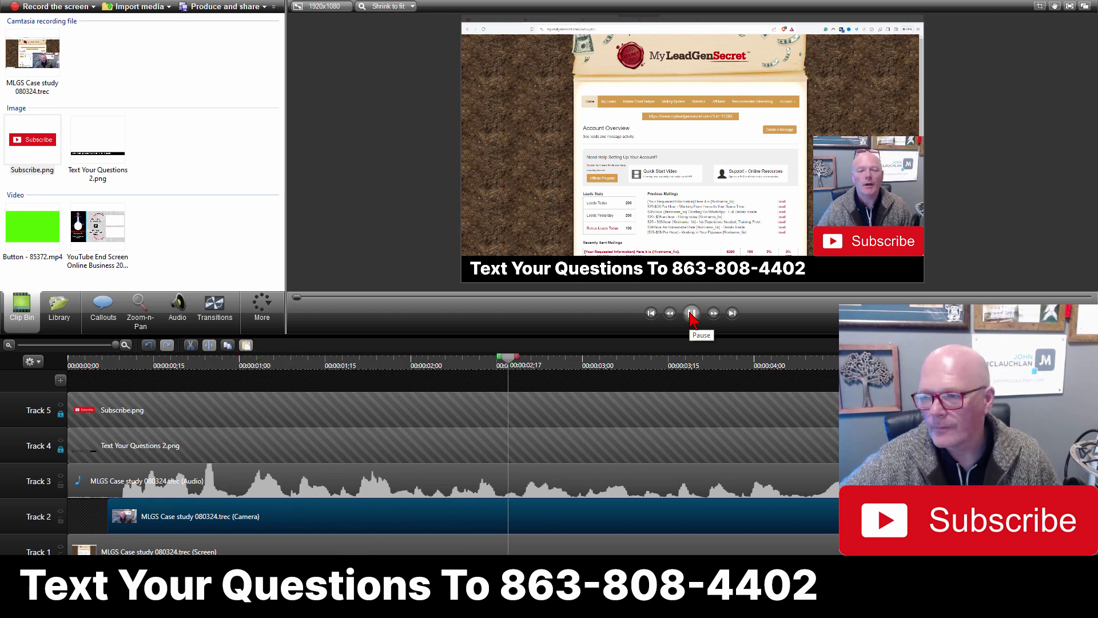
left_click(690, 315)
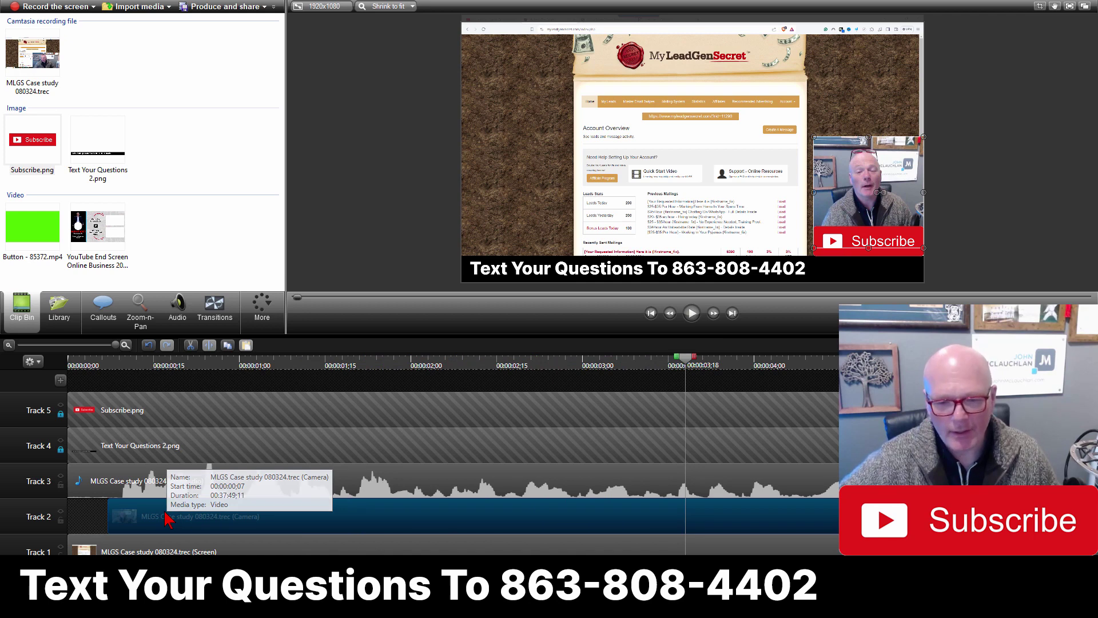
Step: Nudge the camera clip to start at 00:00:00;08 and preview the sync against the separated audio
left_click_drag(167, 518, 173, 520)
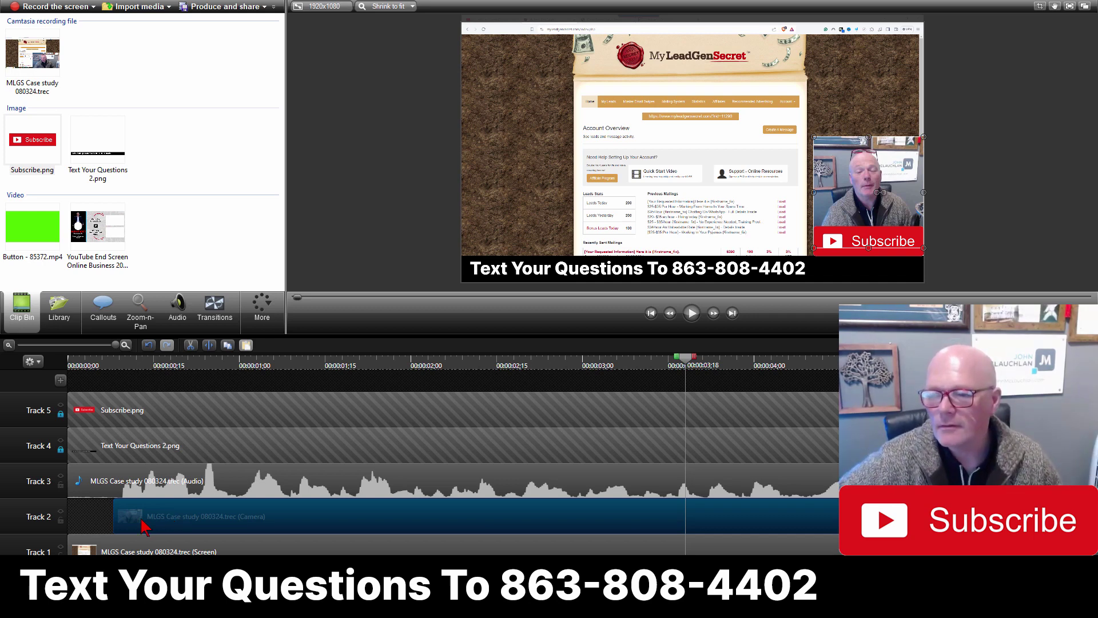
left_click_drag(143, 526, 142, 525)
left_click(117, 366)
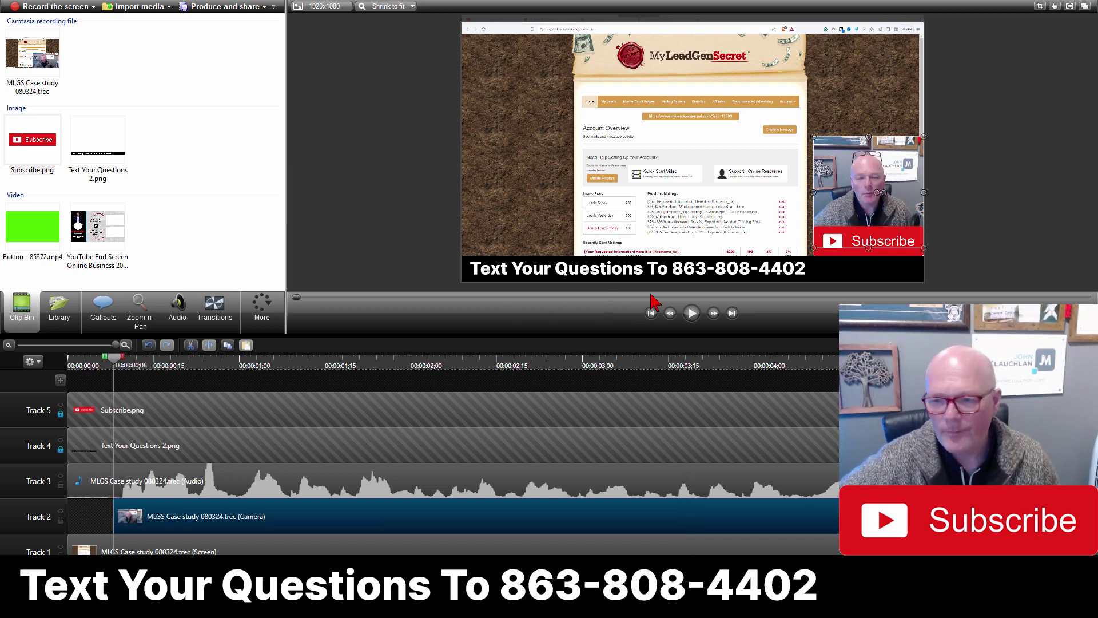
left_click(692, 313)
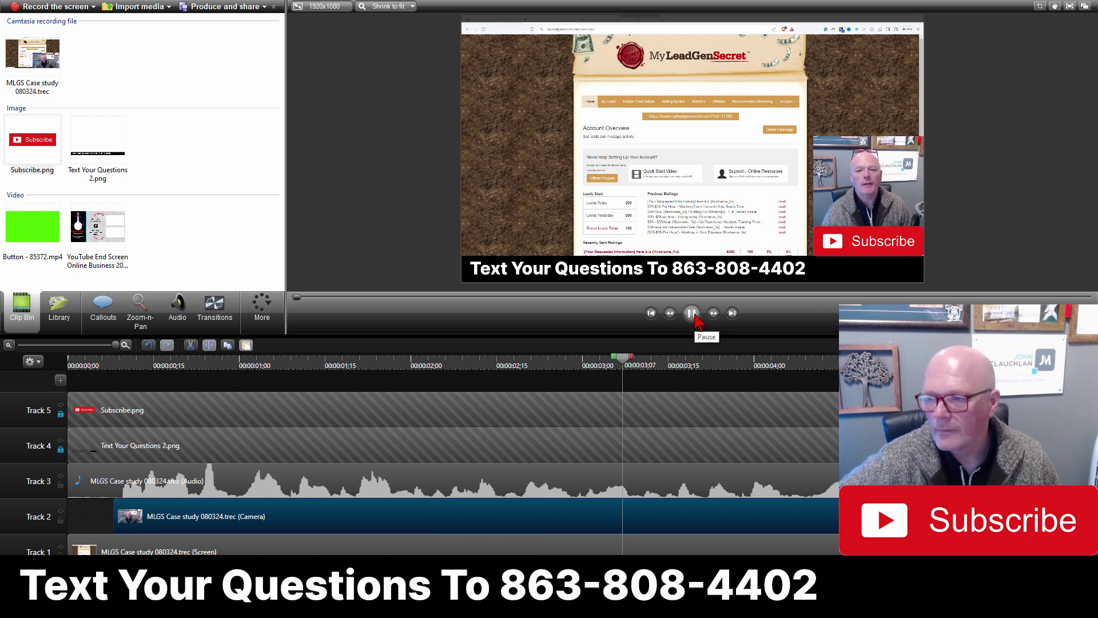
left_click(692, 313)
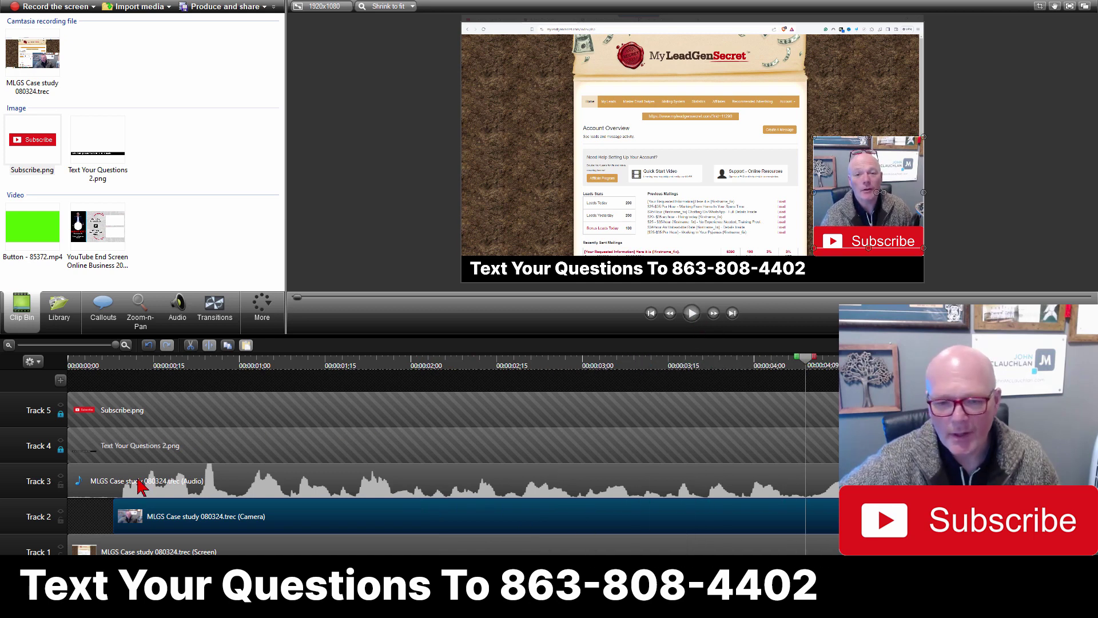
Step: Nudge the camera clip to start at 00:00:00;09 and play back the opening to check the sync
left_click_drag(138, 516, 143, 517)
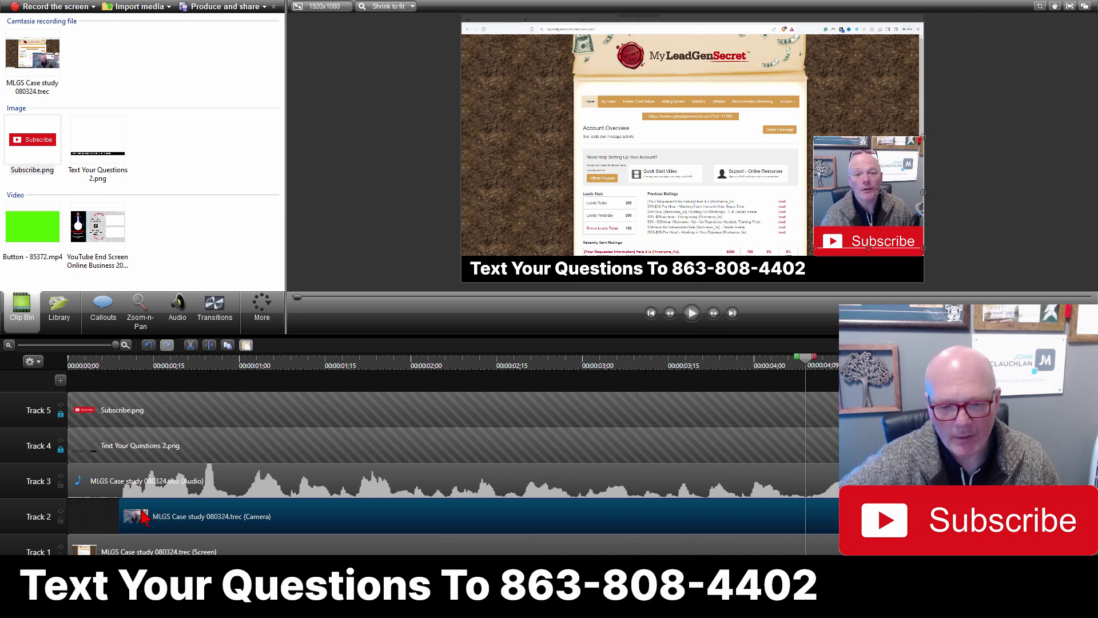
left_click(124, 363)
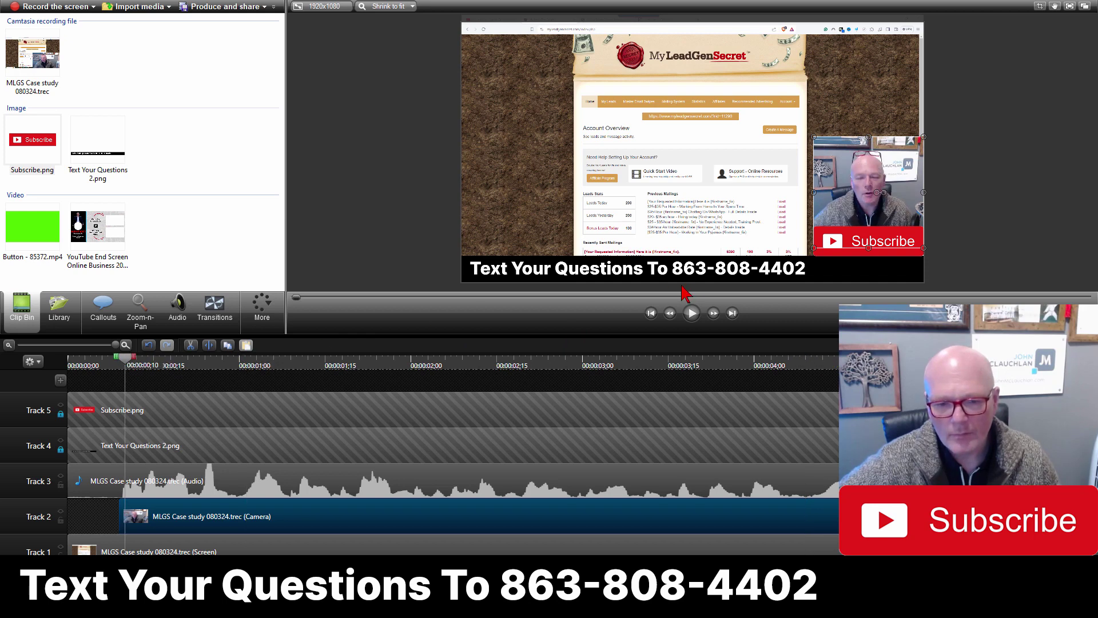
left_click(692, 313)
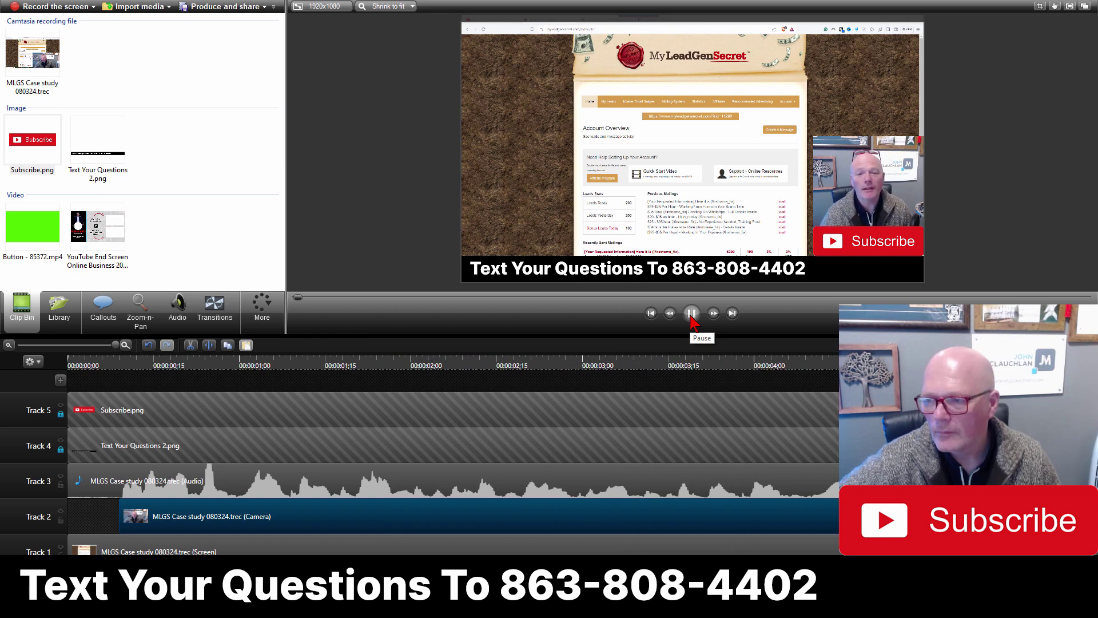
left_click(691, 318)
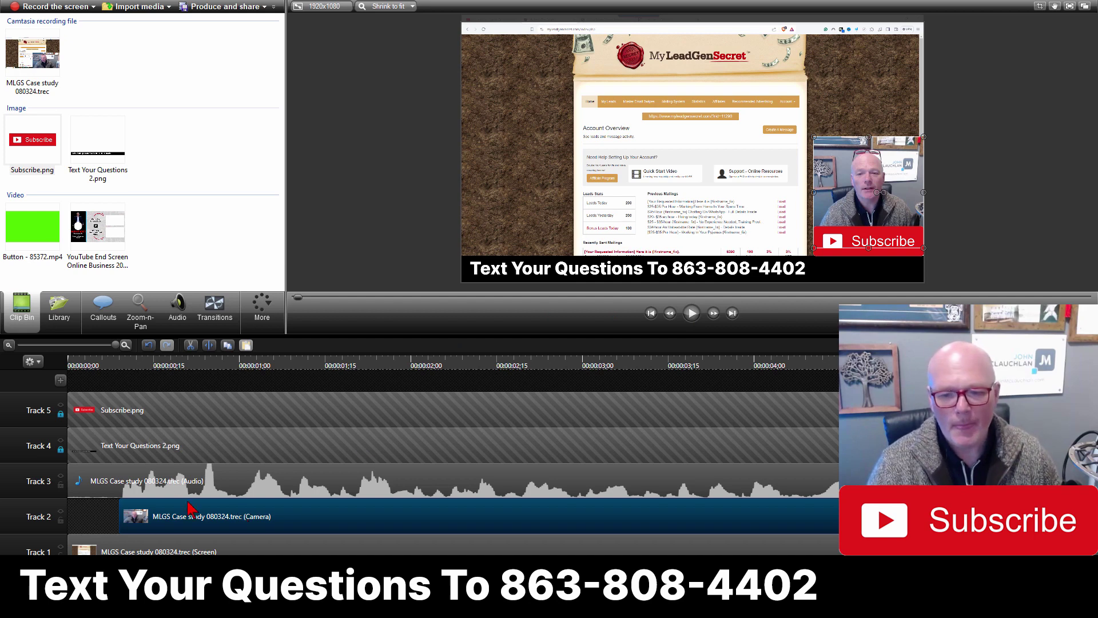
Step: Check the camera clip's start against the playhead at 00:00:00;09 and replay from there to verify the lip sync
left_click(119, 366)
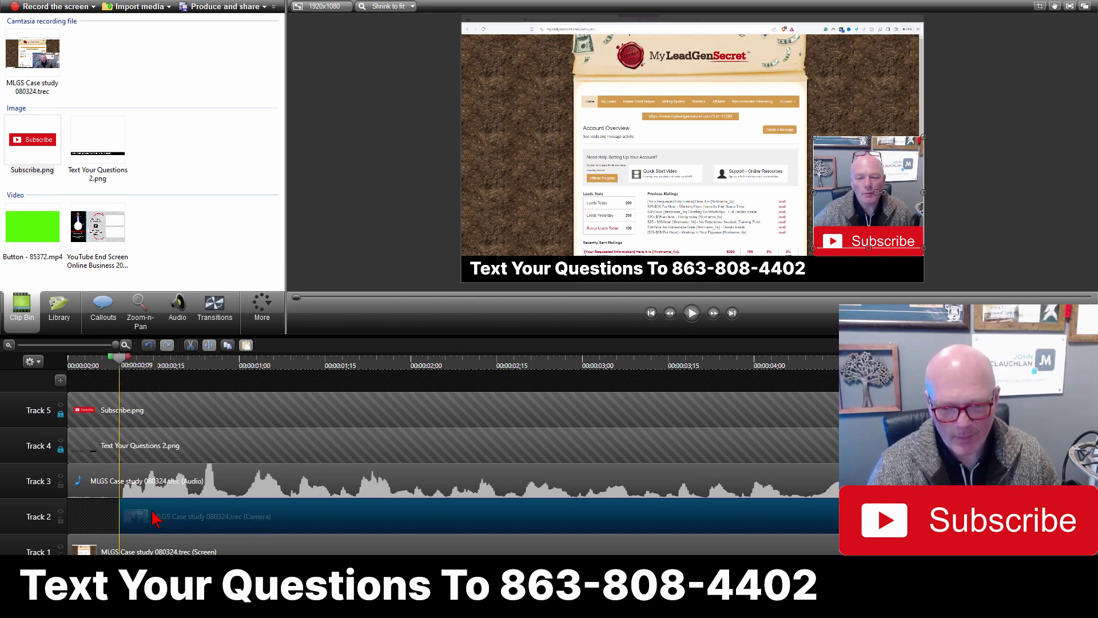
left_click_drag(160, 515, 167, 515)
left_click_drag(162, 521, 159, 522)
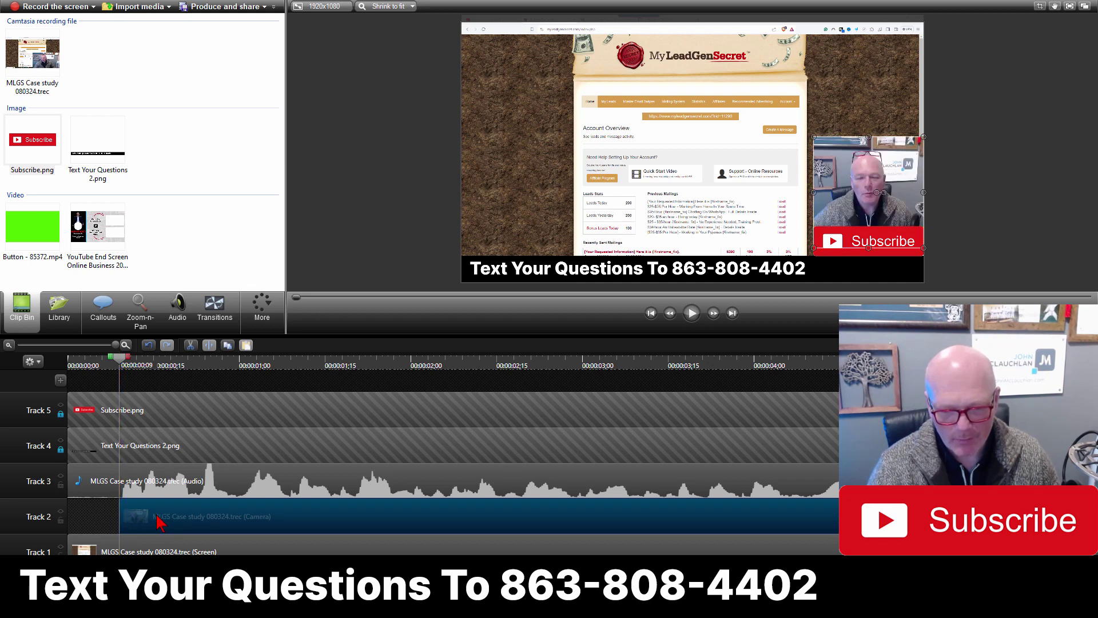
left_click(691, 313)
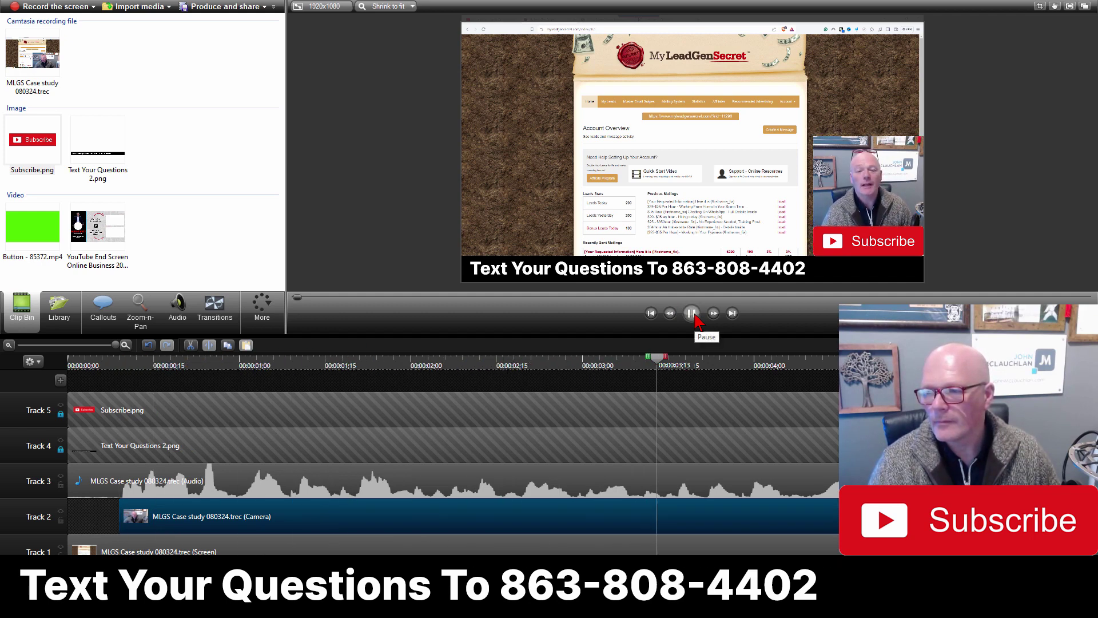
left_click(692, 313)
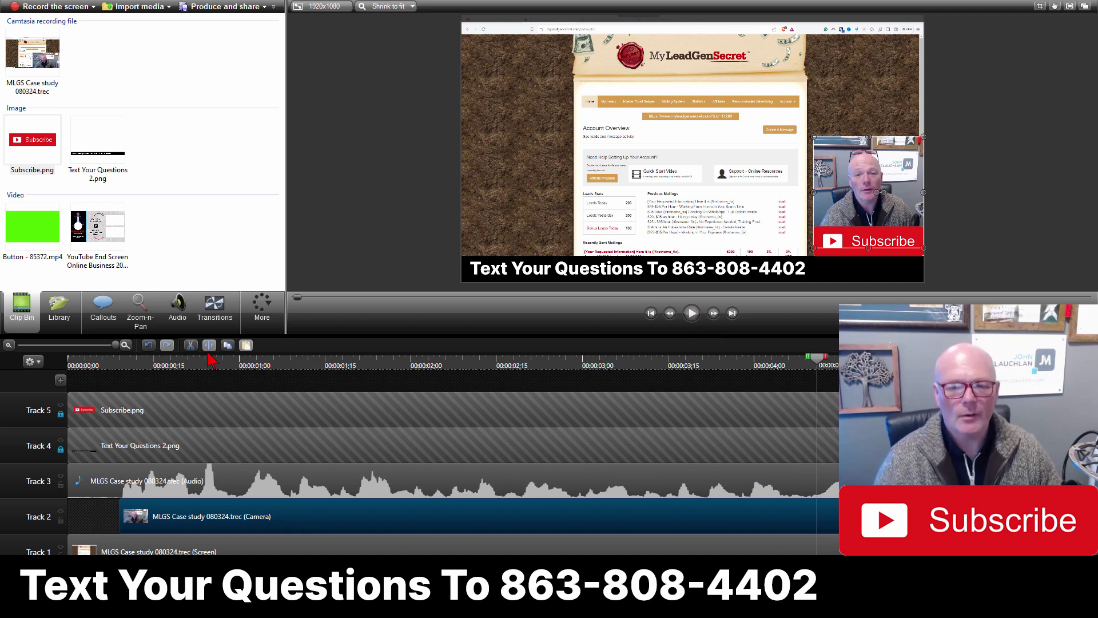
Step: Return the playhead to the start of the timeline and preview the gap before the camera clip
left_click(112, 364)
left_click_drag(112, 364, 70, 365)
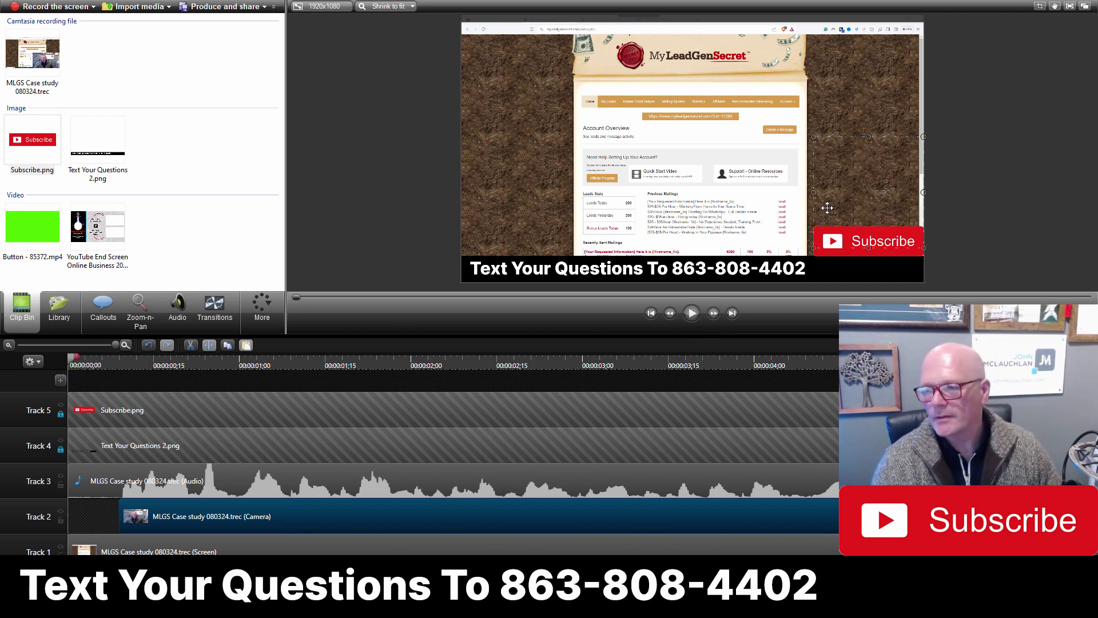
left_click(692, 314)
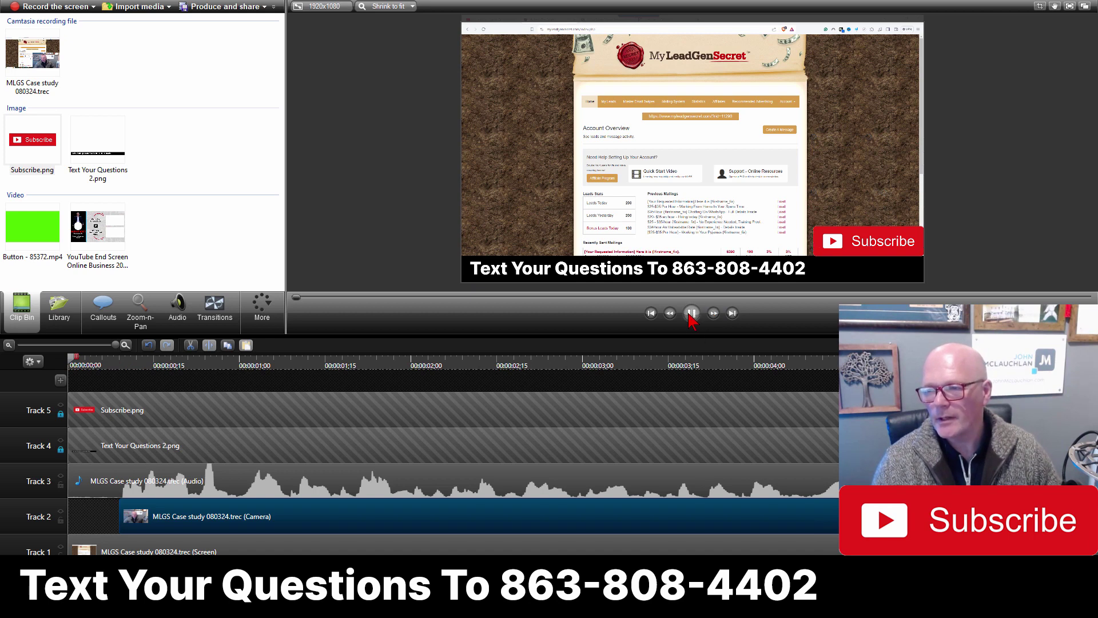
Step: Unlock Tracks 4 and 5, and split the clips on Tracks 1, 3, 4 and 5 at the camera clip's start, 00:00:00;09
left_click(110, 365)
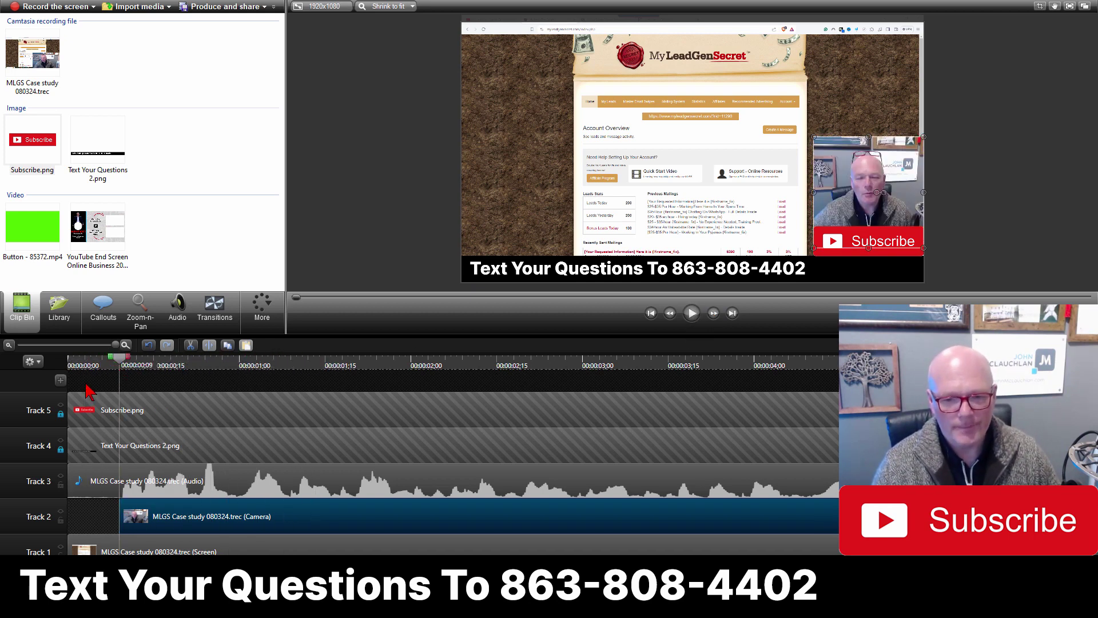
left_click(60, 413)
left_click(60, 449)
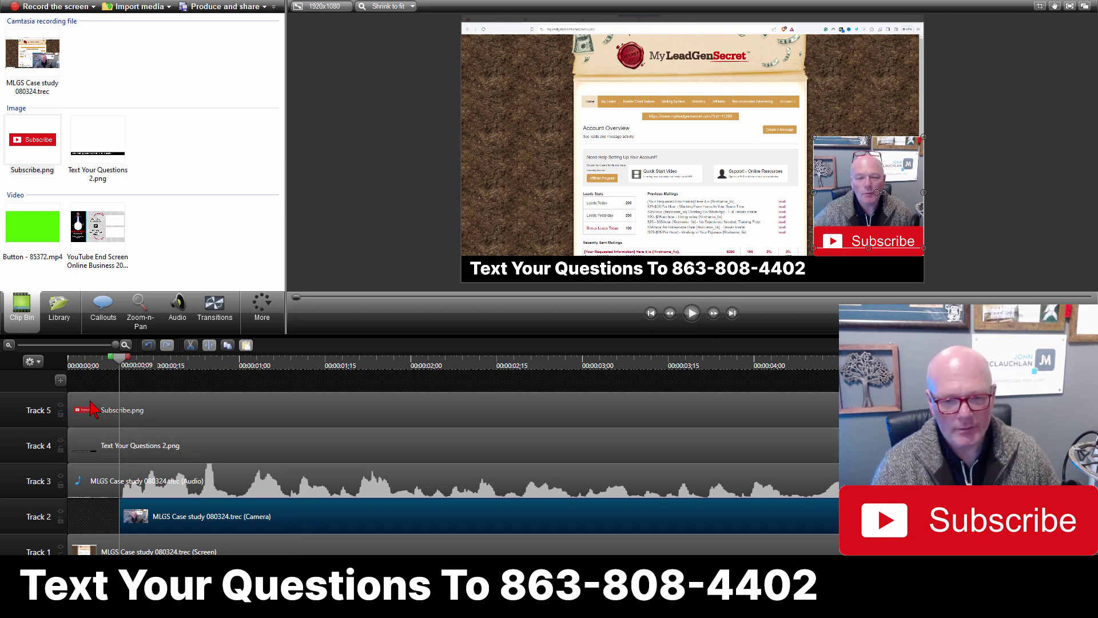
left_click(90, 389)
left_click_drag(90, 389, 88, 551)
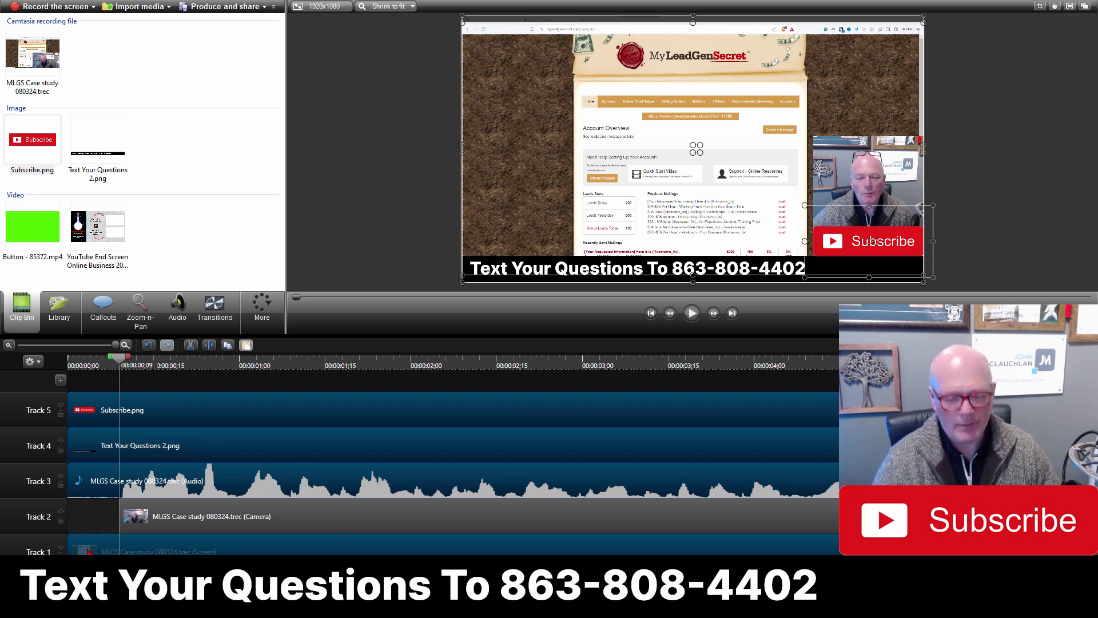
key("s")
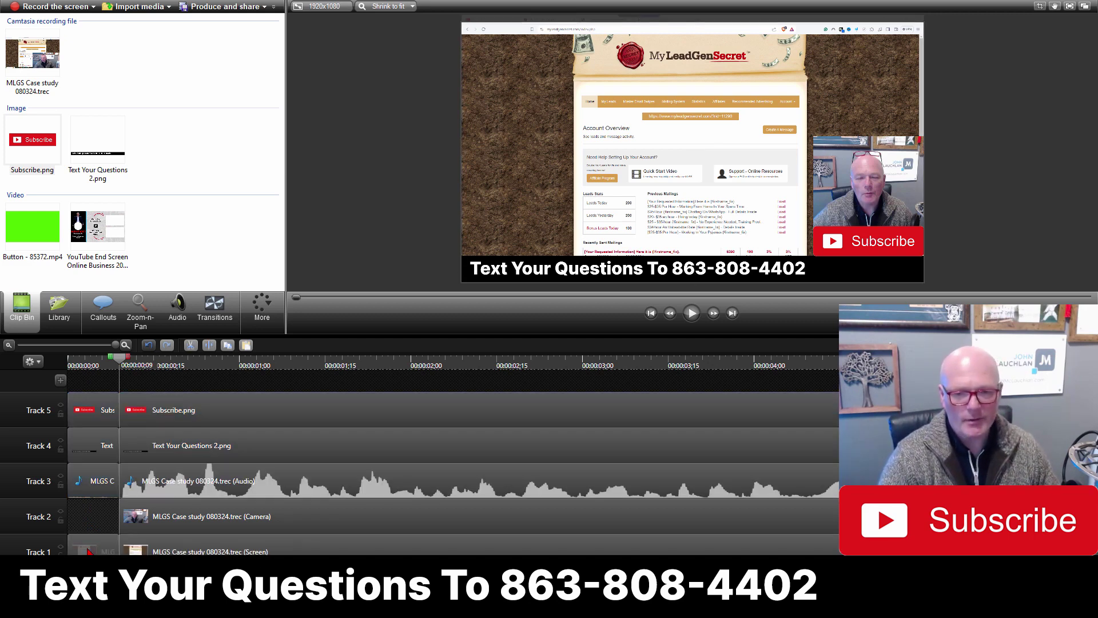
Step: Delete the short leading segments before 00:00:00;09 on Tracks 1, 3, 4 and 5, and move the remaining clips on all five tracks to the timeline start
left_click_drag(96, 395, 92, 552)
key("Delete")
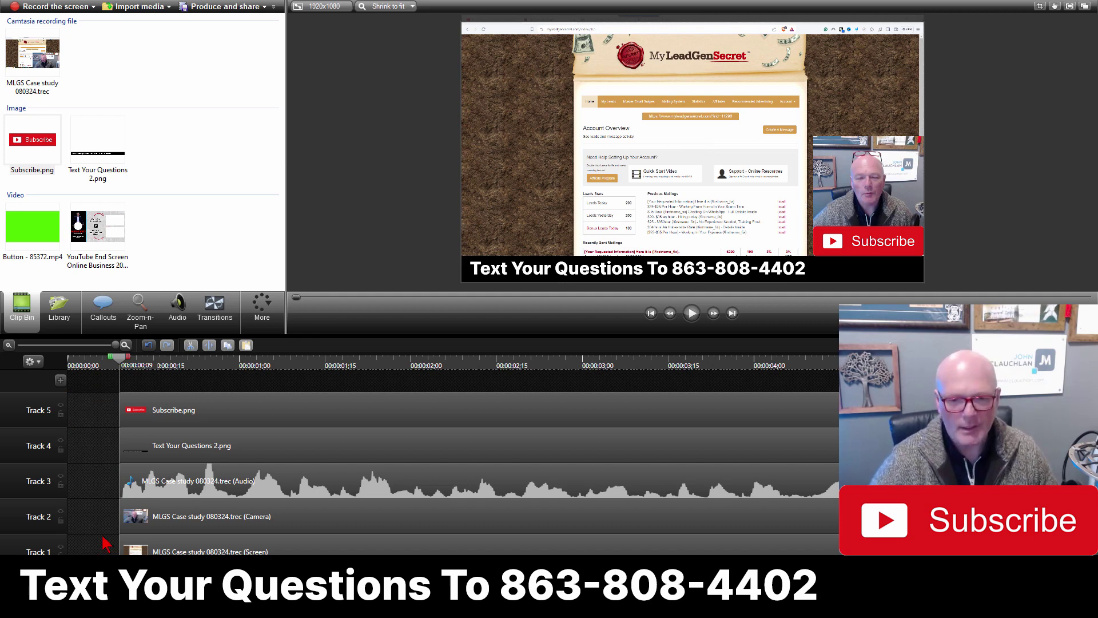
left_click_drag(147, 379, 230, 554)
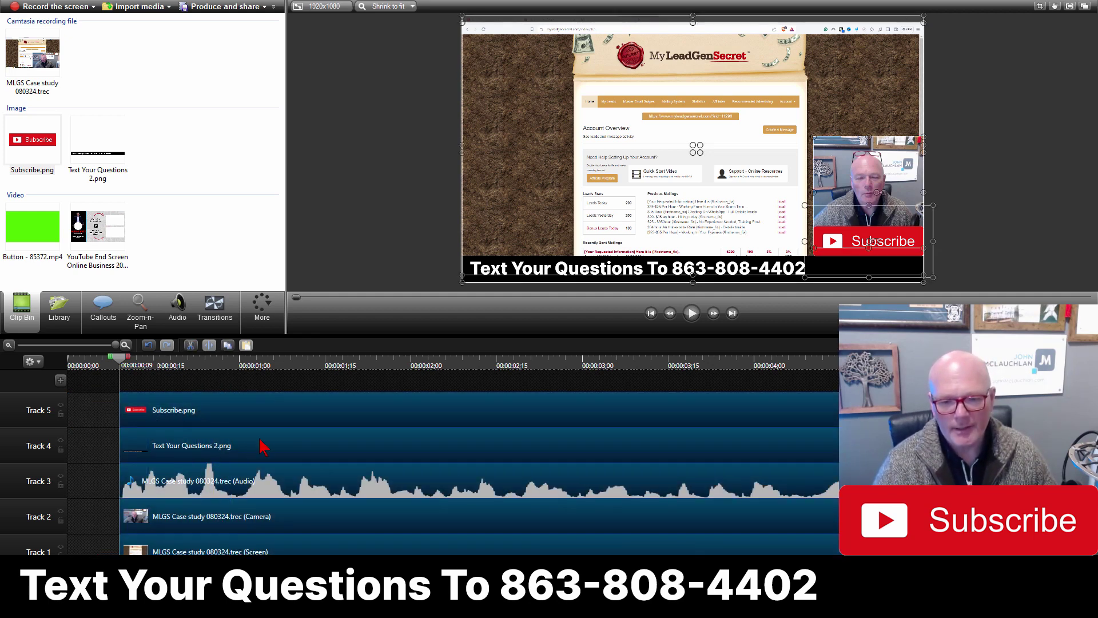
left_click_drag(223, 413, 139, 410)
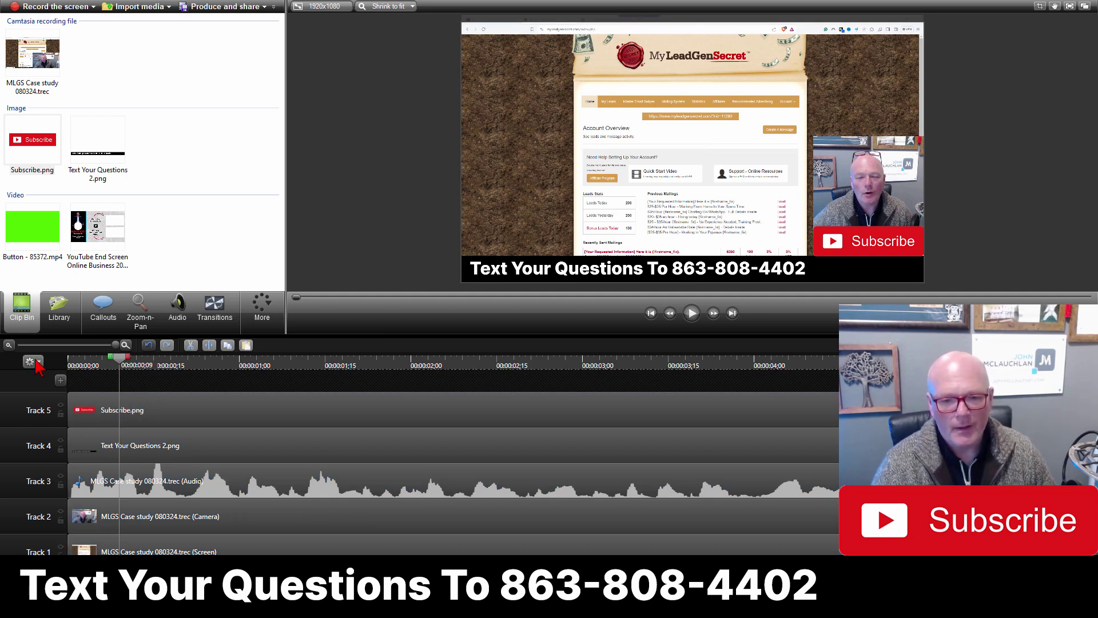
Step: Play back the opening of the realigned timeline to check the camera video's lip sync with the audio
left_click(8, 345)
left_click(9, 345)
left_click(9, 345)
left_click(9, 345)
left_click(9, 345)
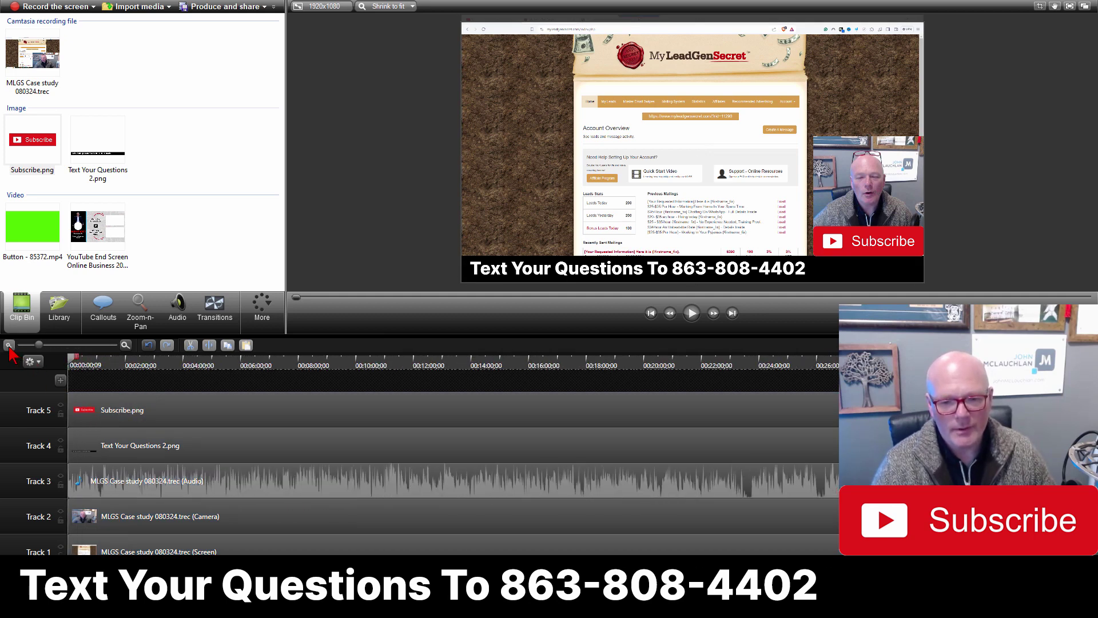
left_click(9, 345)
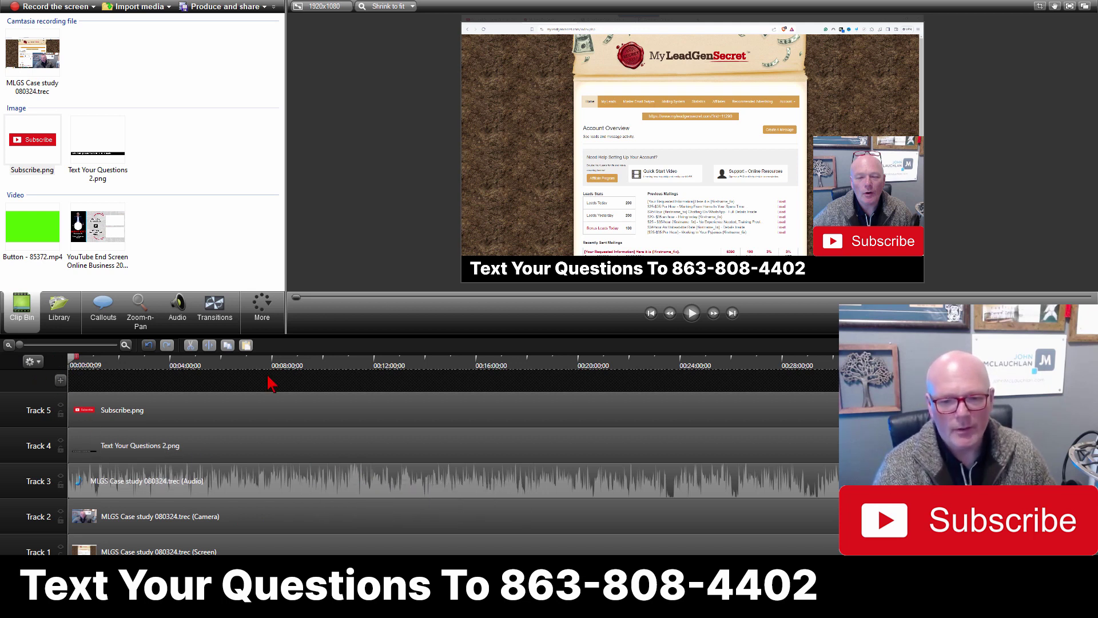
left_click(691, 314)
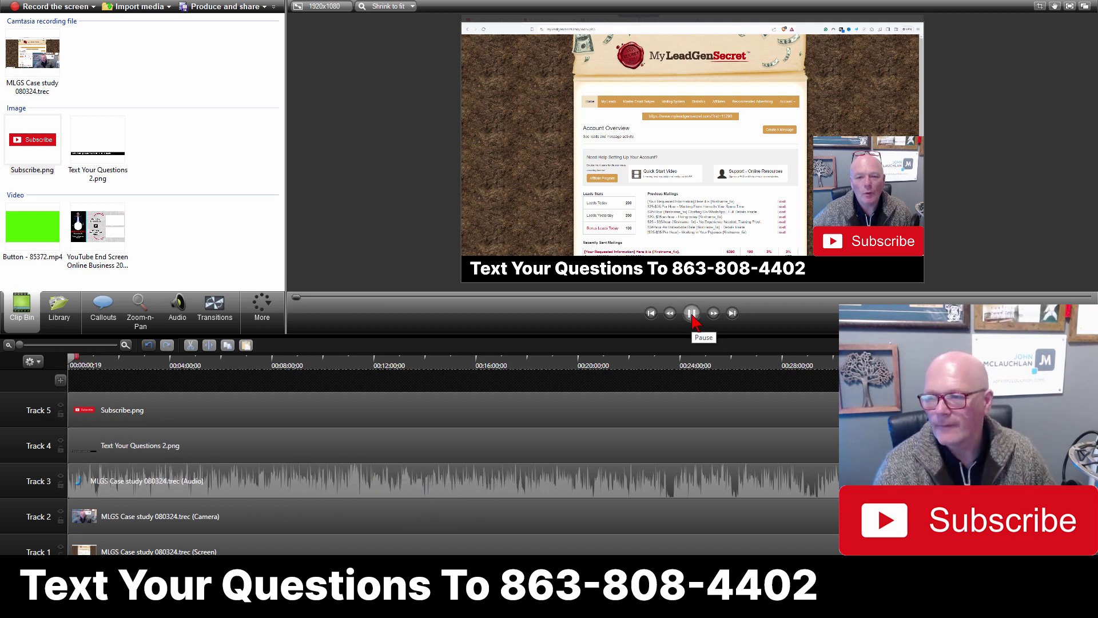
left_click(691, 314)
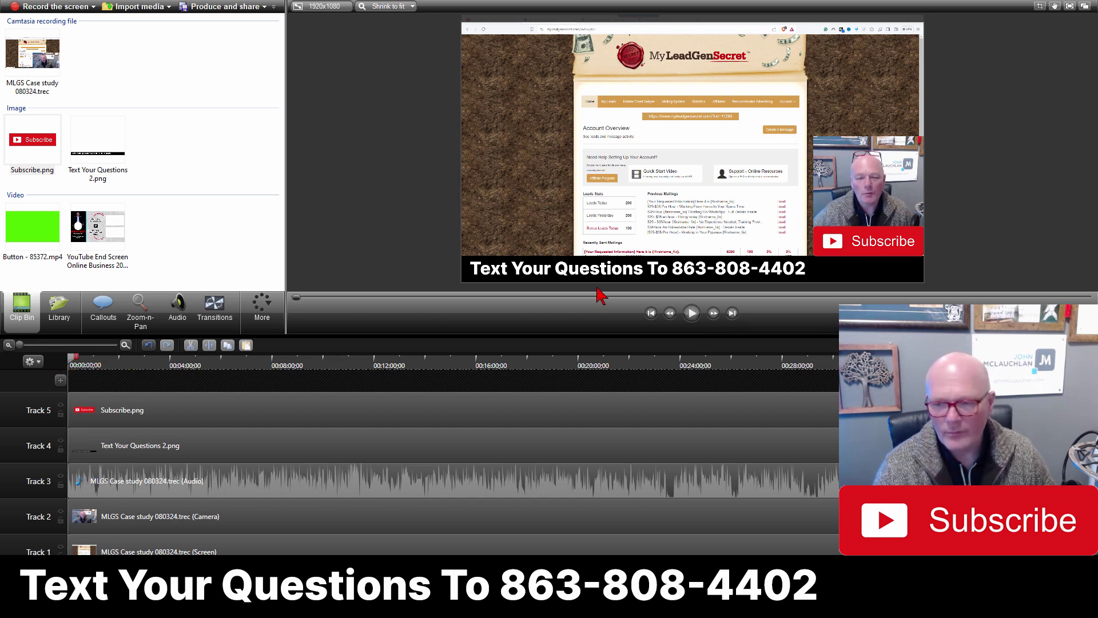
left_click(694, 316)
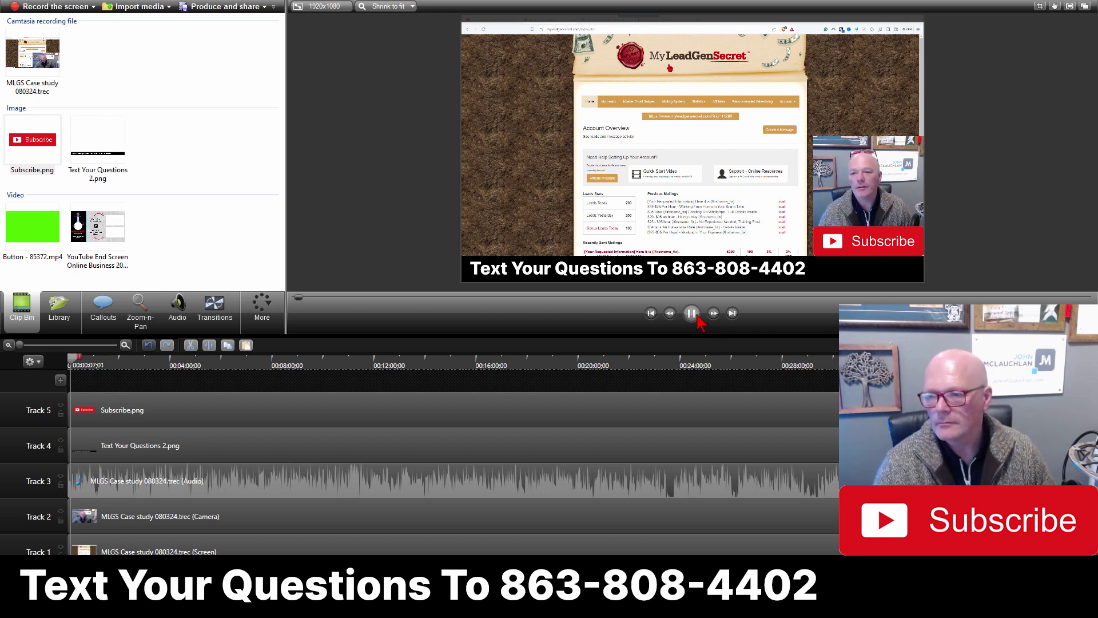
left_click(693, 315)
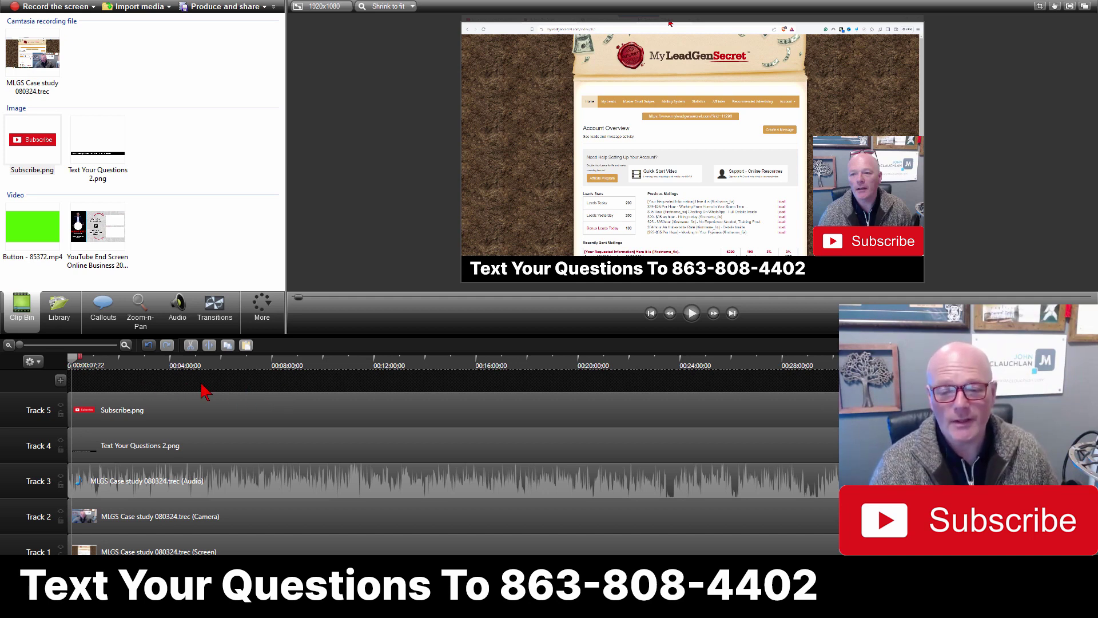
Step: View the Camtasia Studio version information and close it
left_click(124, 2)
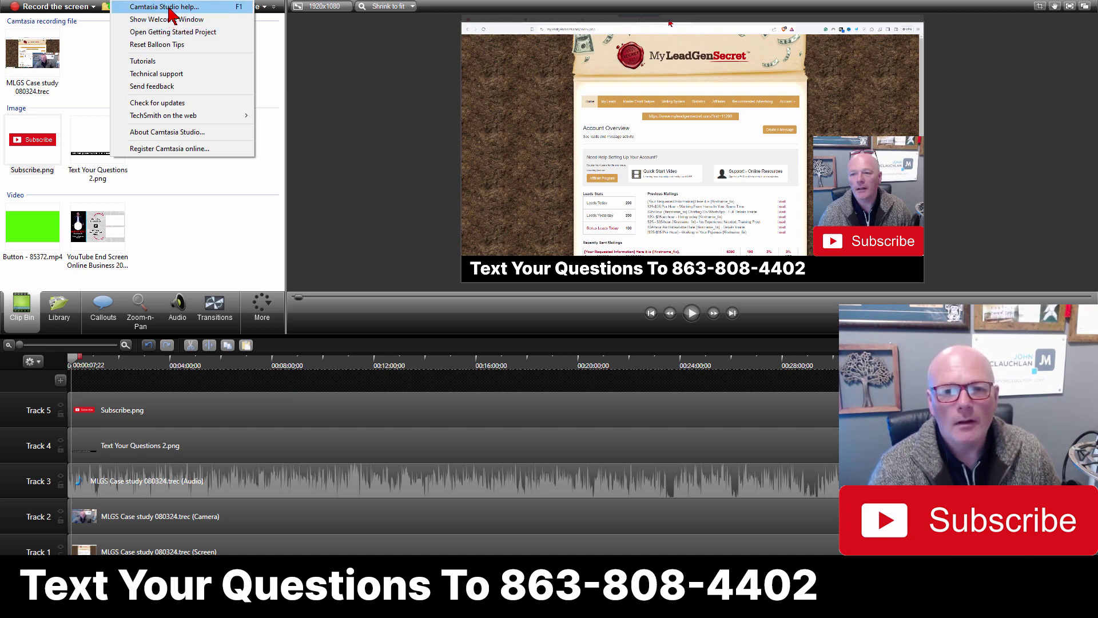
left_click(182, 132)
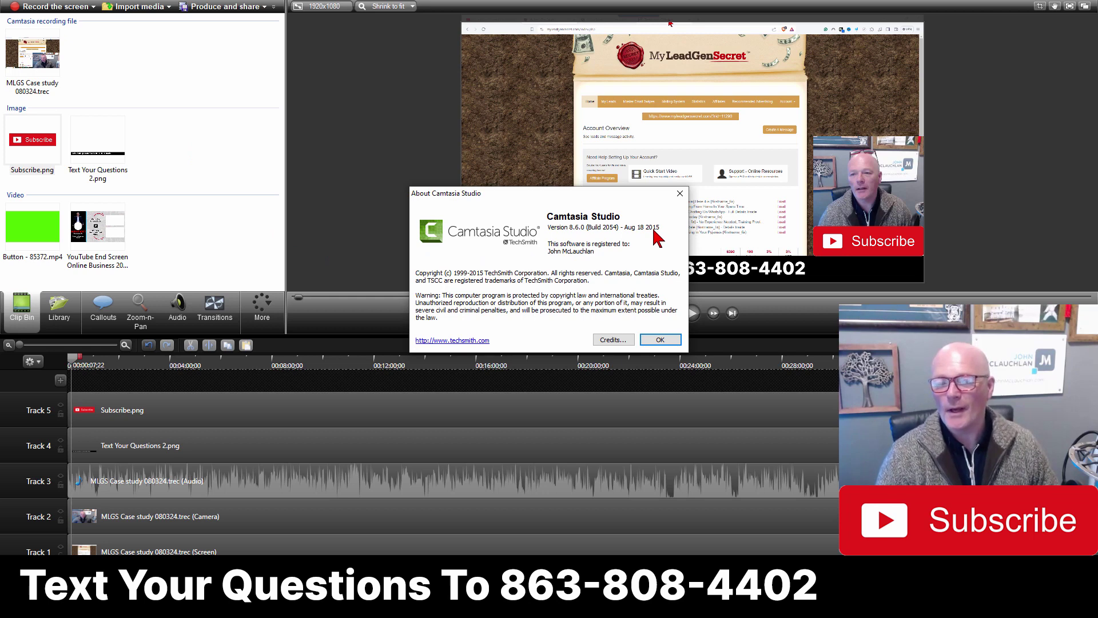
left_click(679, 193)
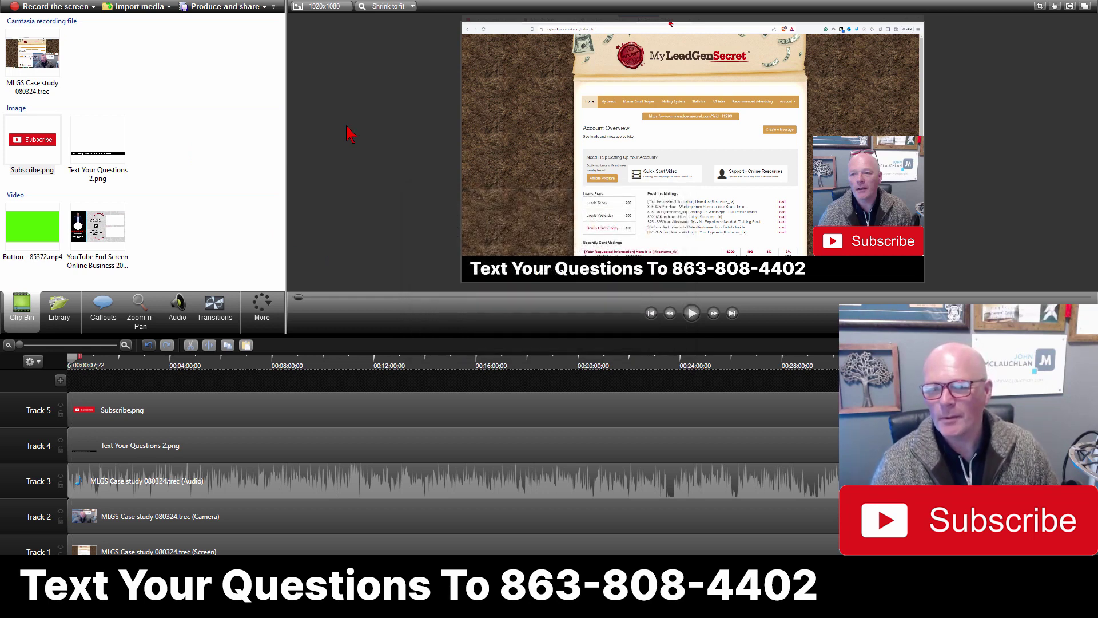